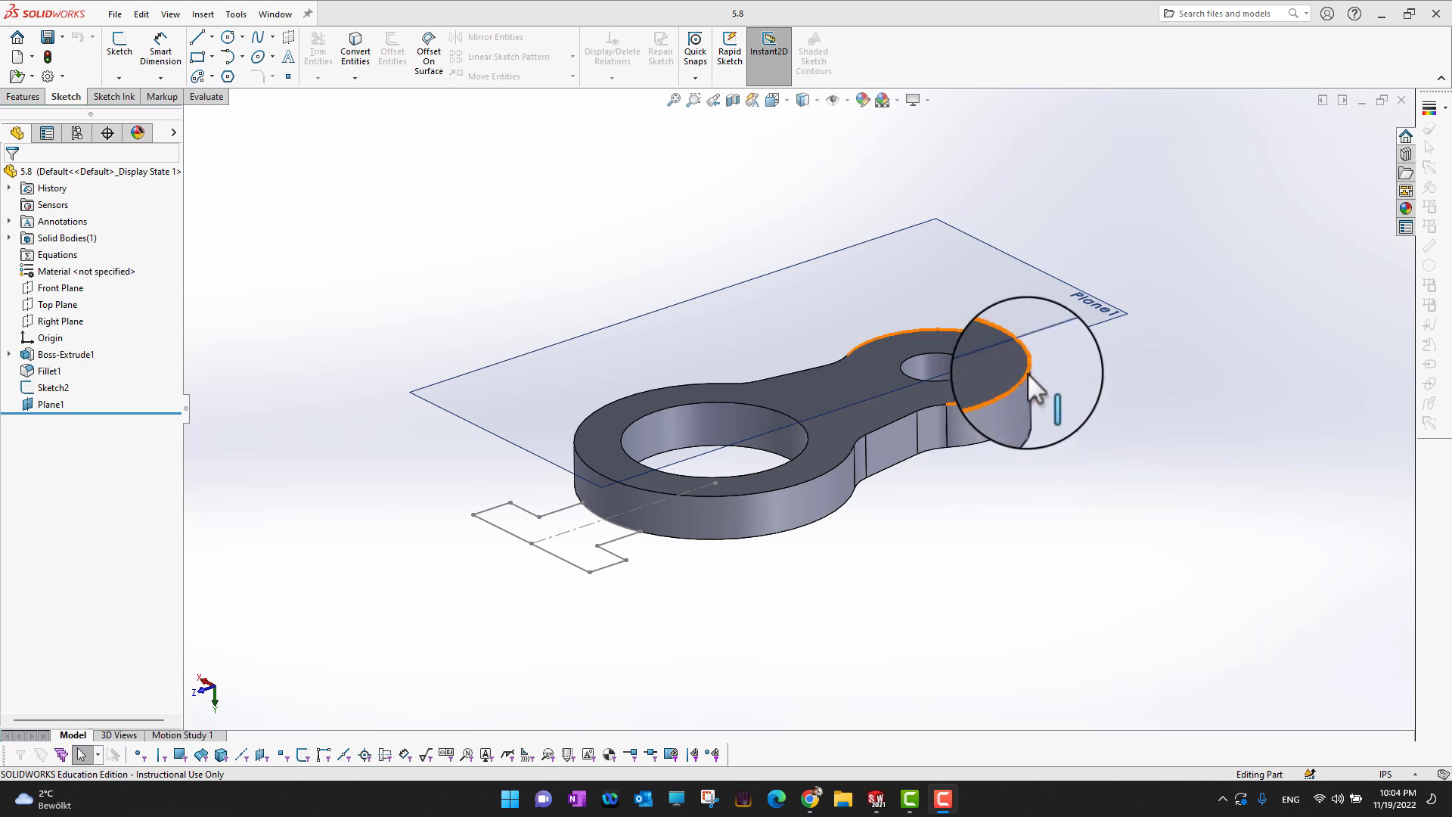
- Start a sketch on Plane1 and convert the plate's top face outline and both of its hole edges into it
left_click(1093, 301)
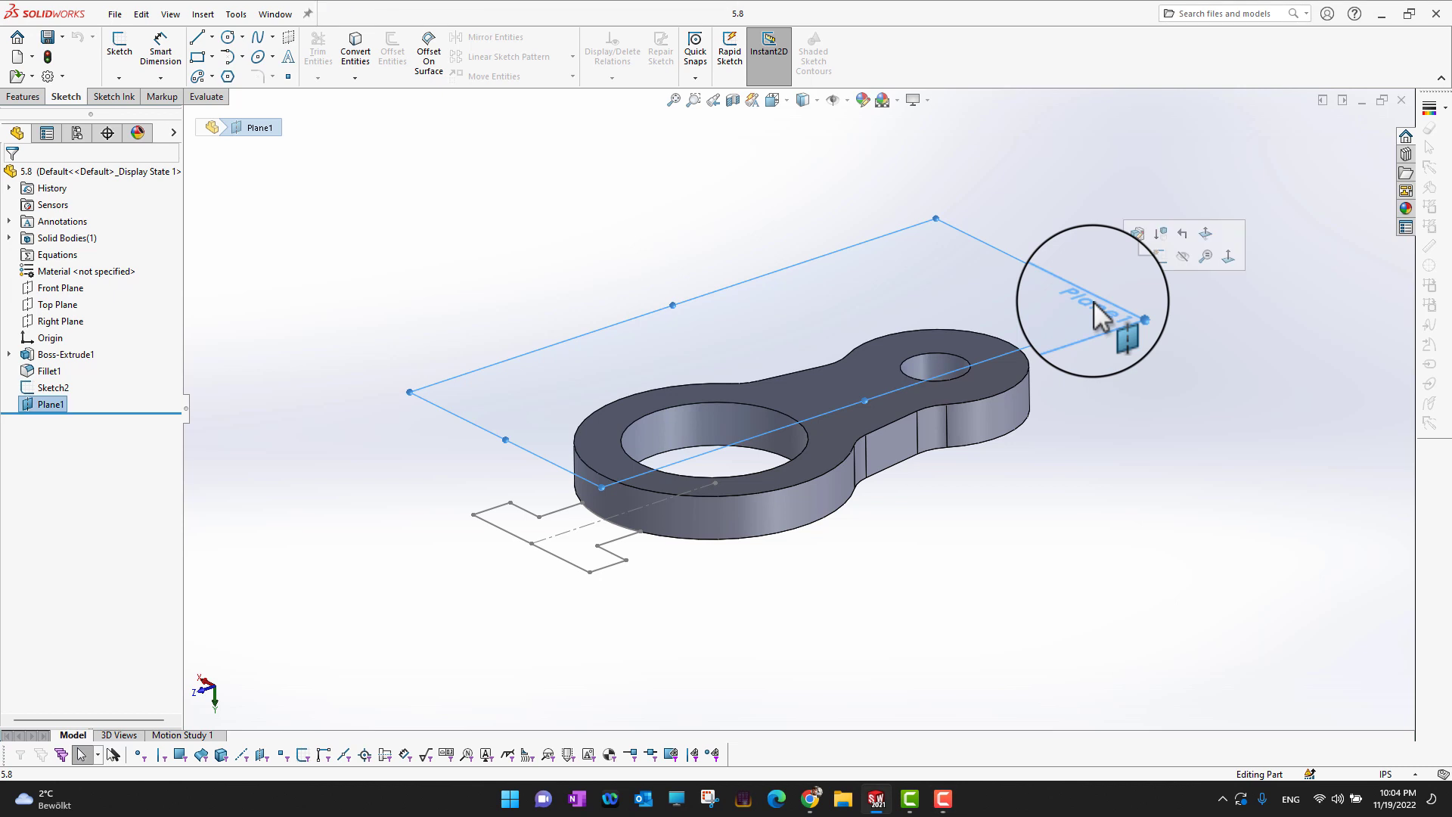
left_click(1156, 257)
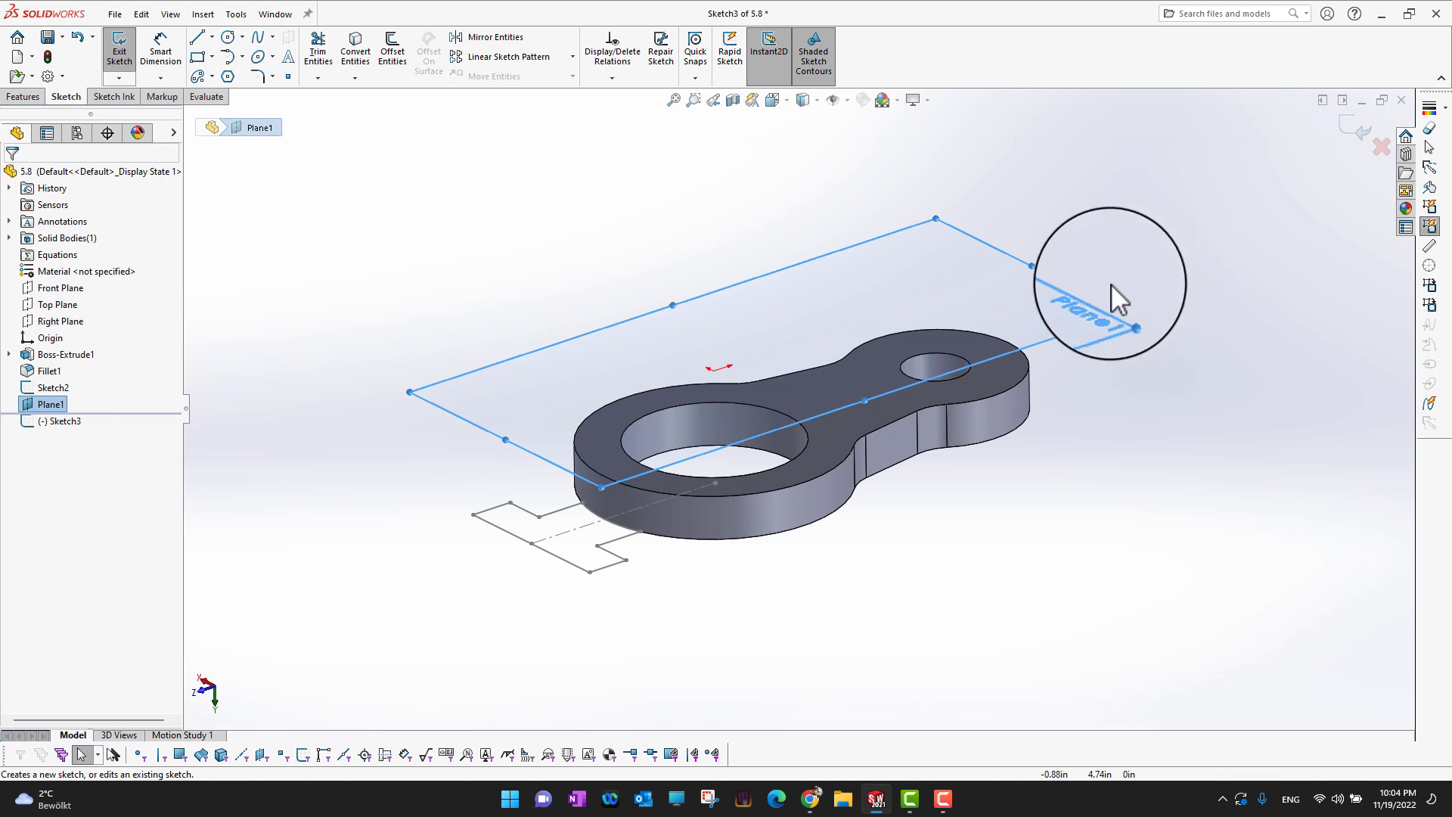
left_click(855, 420)
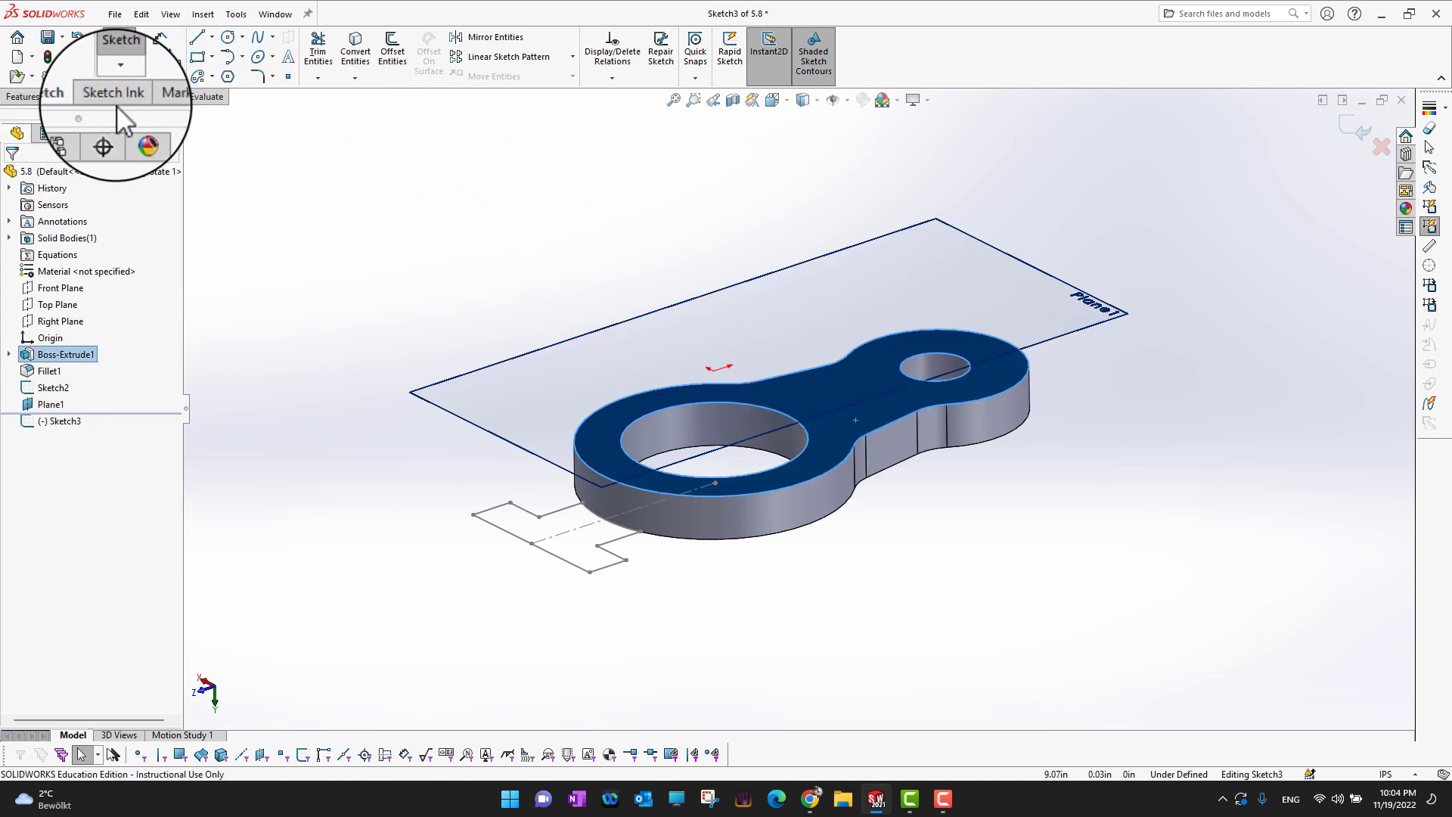
left_click(366, 71)
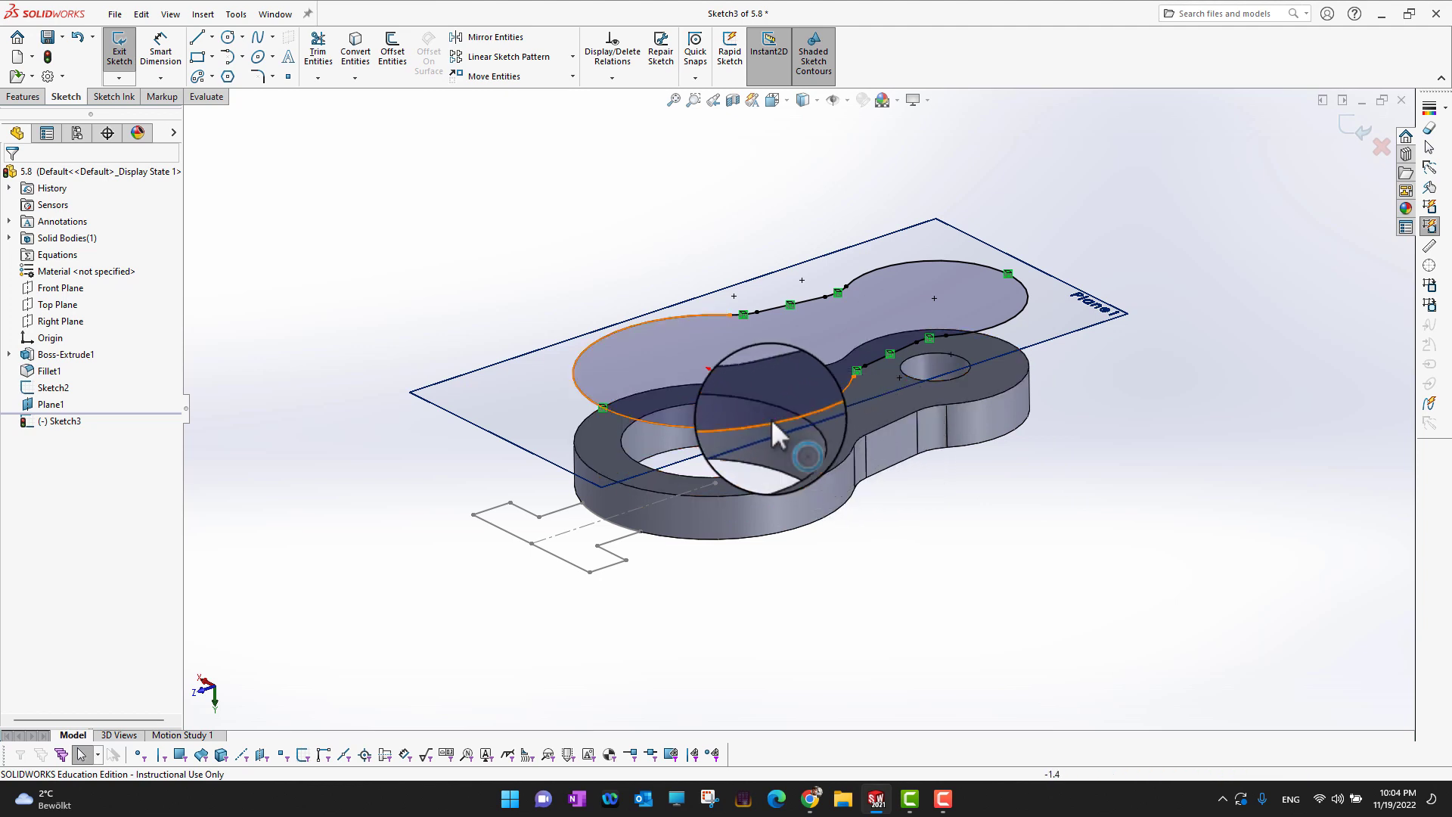
left_click(665, 420)
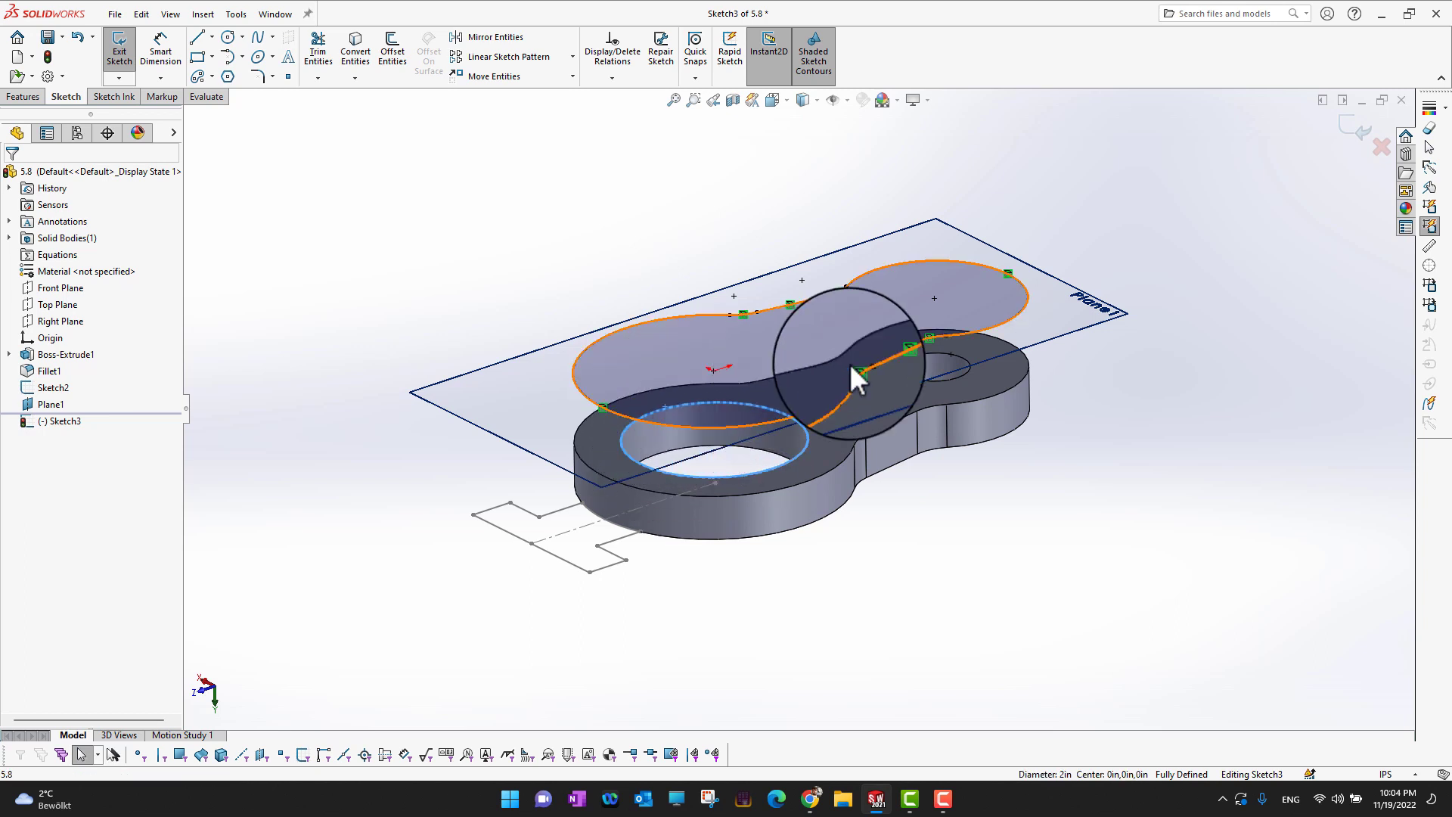
left_click(936, 351)
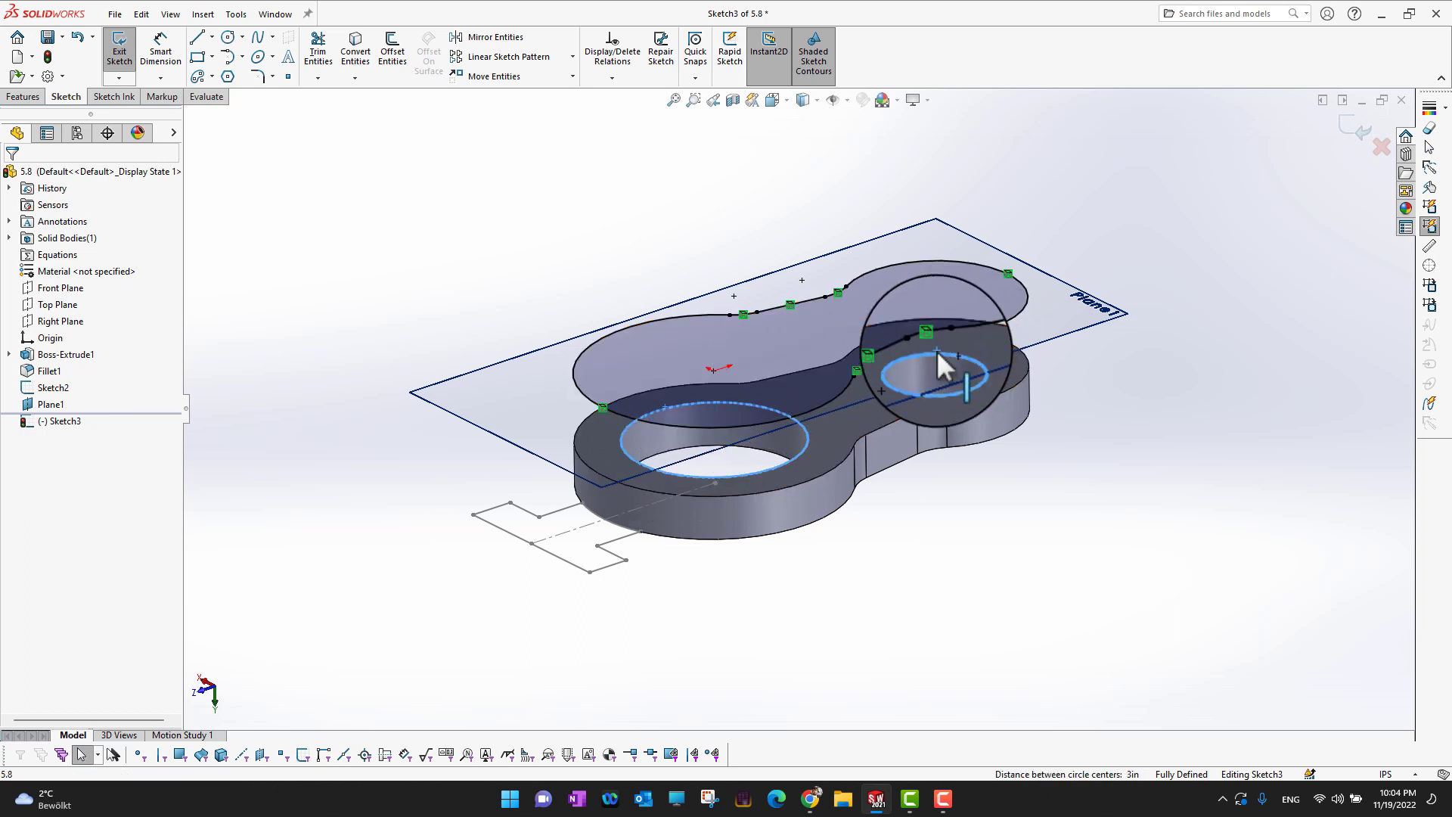
left_click(355, 65)
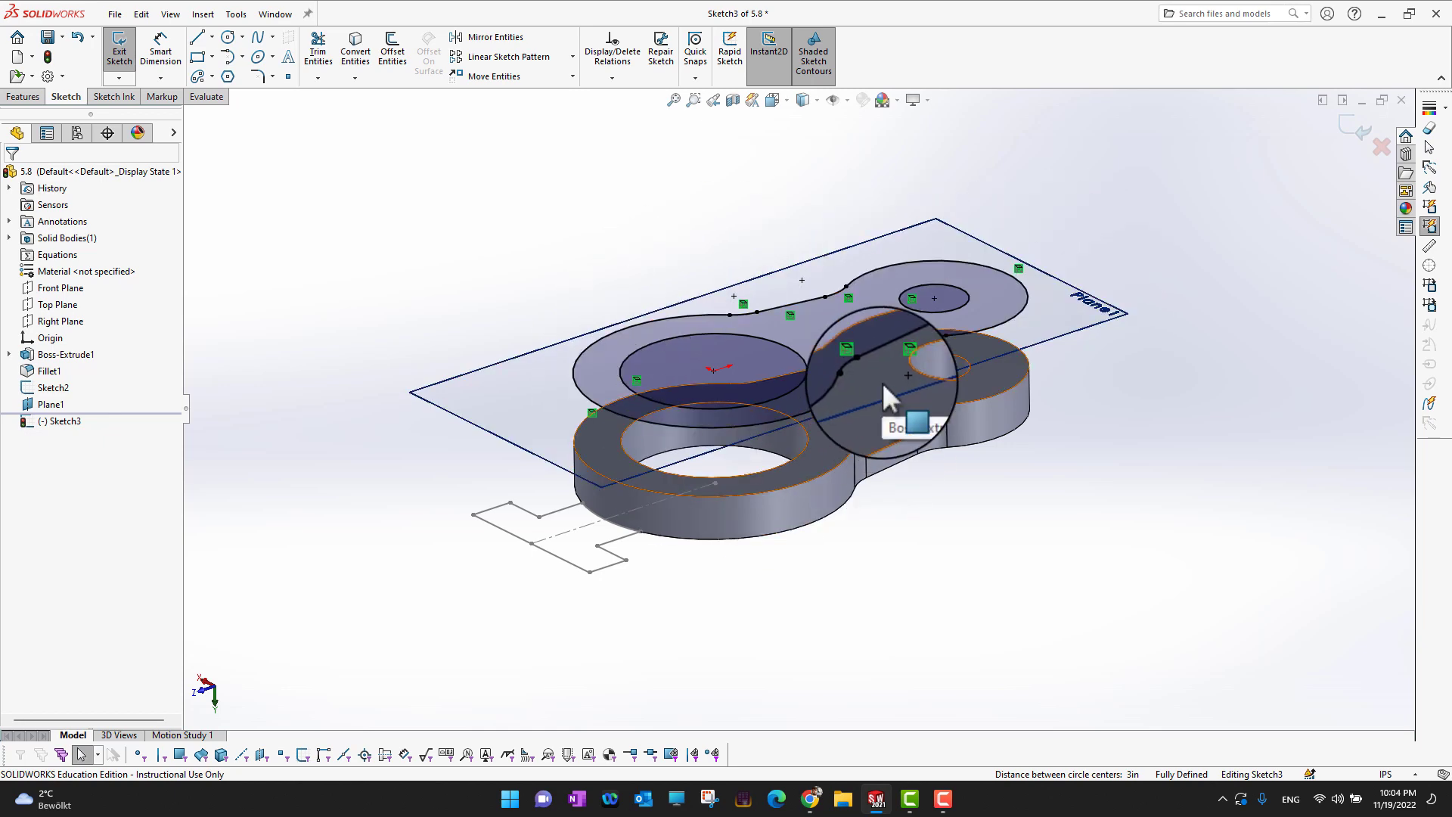
- Extrude the converted profile as a blind boss with reversed direction, upward from Plane1 and away from the existing plate
left_click(23, 96)
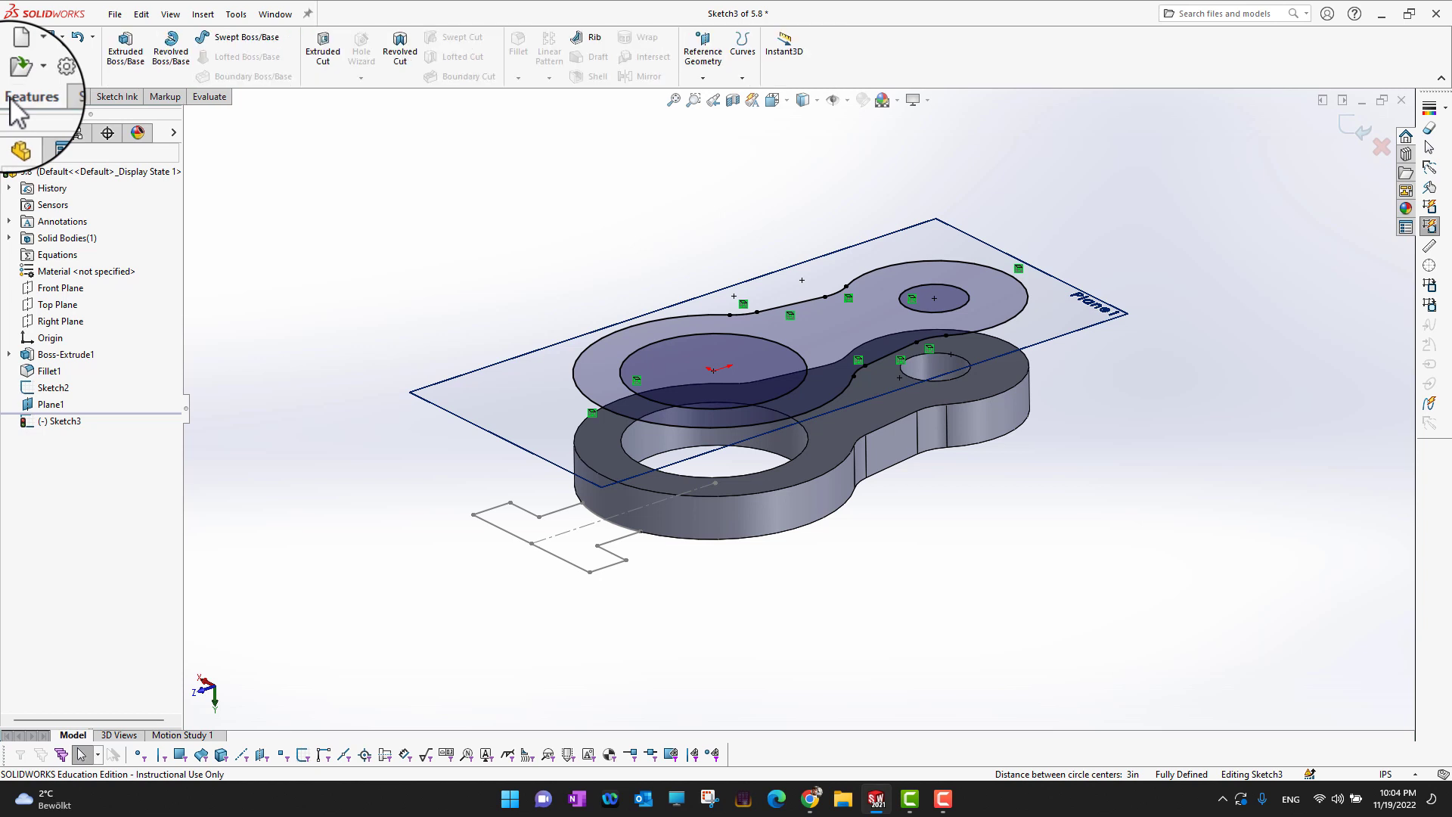
left_click(139, 65)
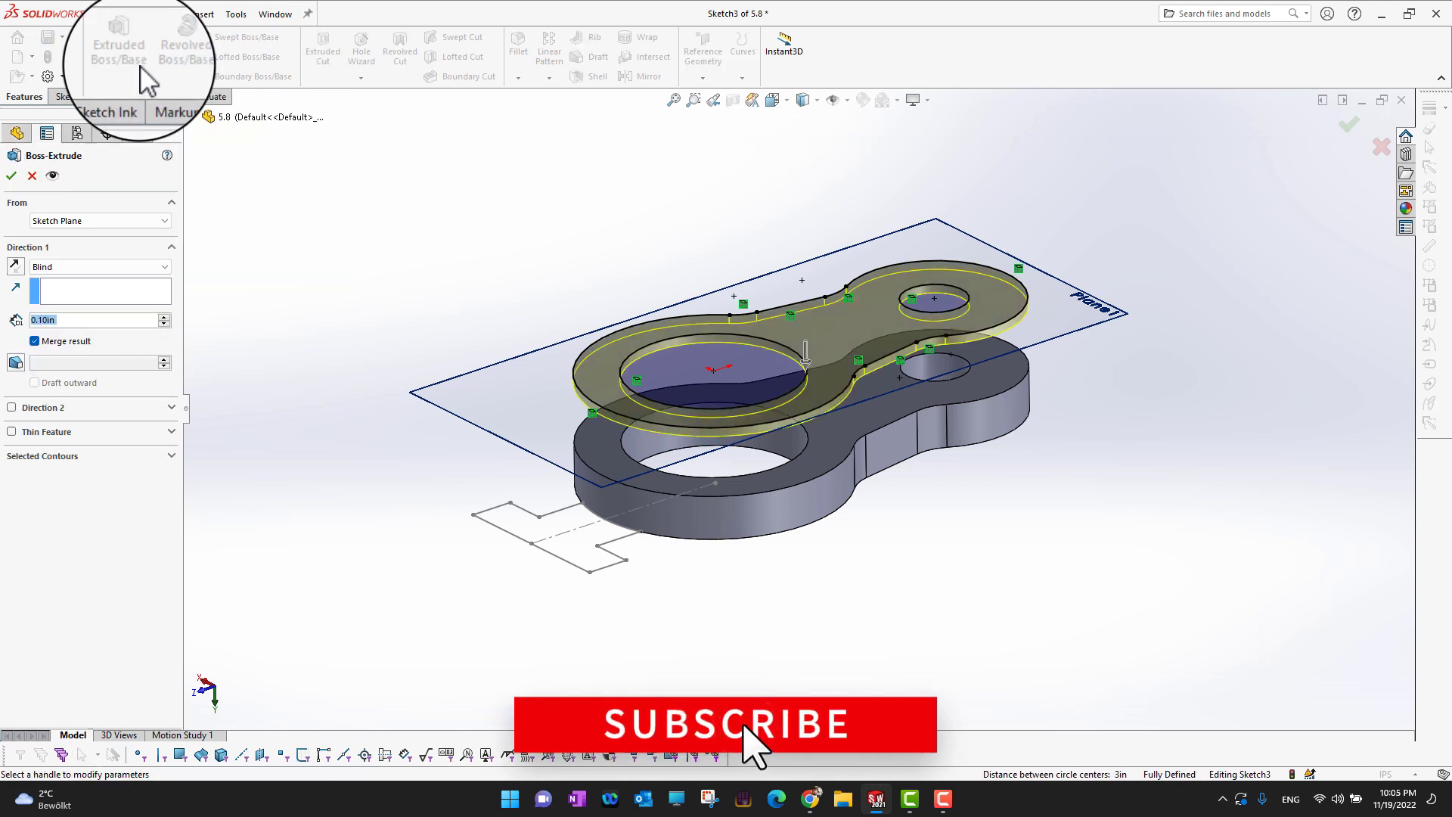
left_click(21, 268)
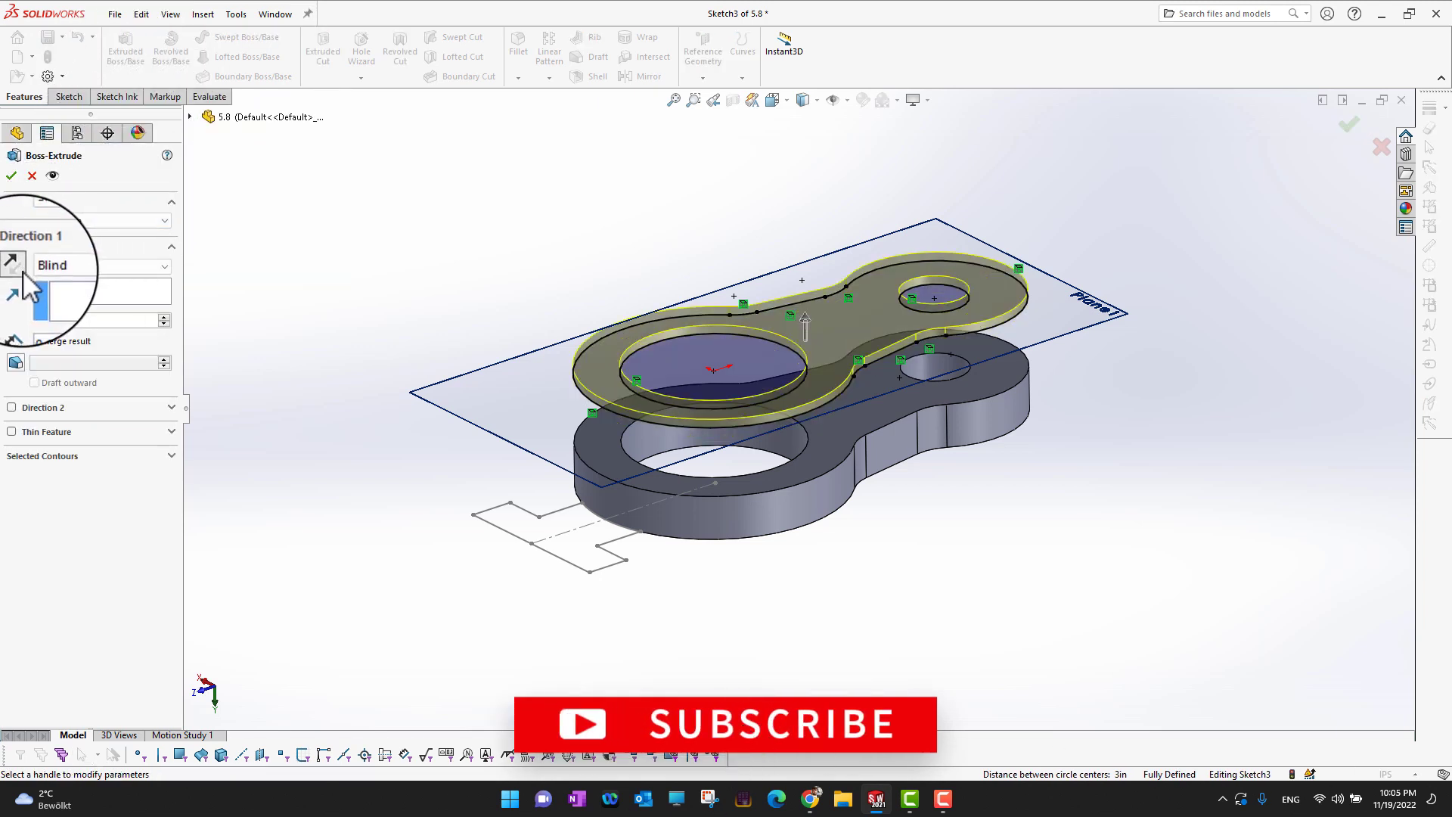
left_click(804, 319)
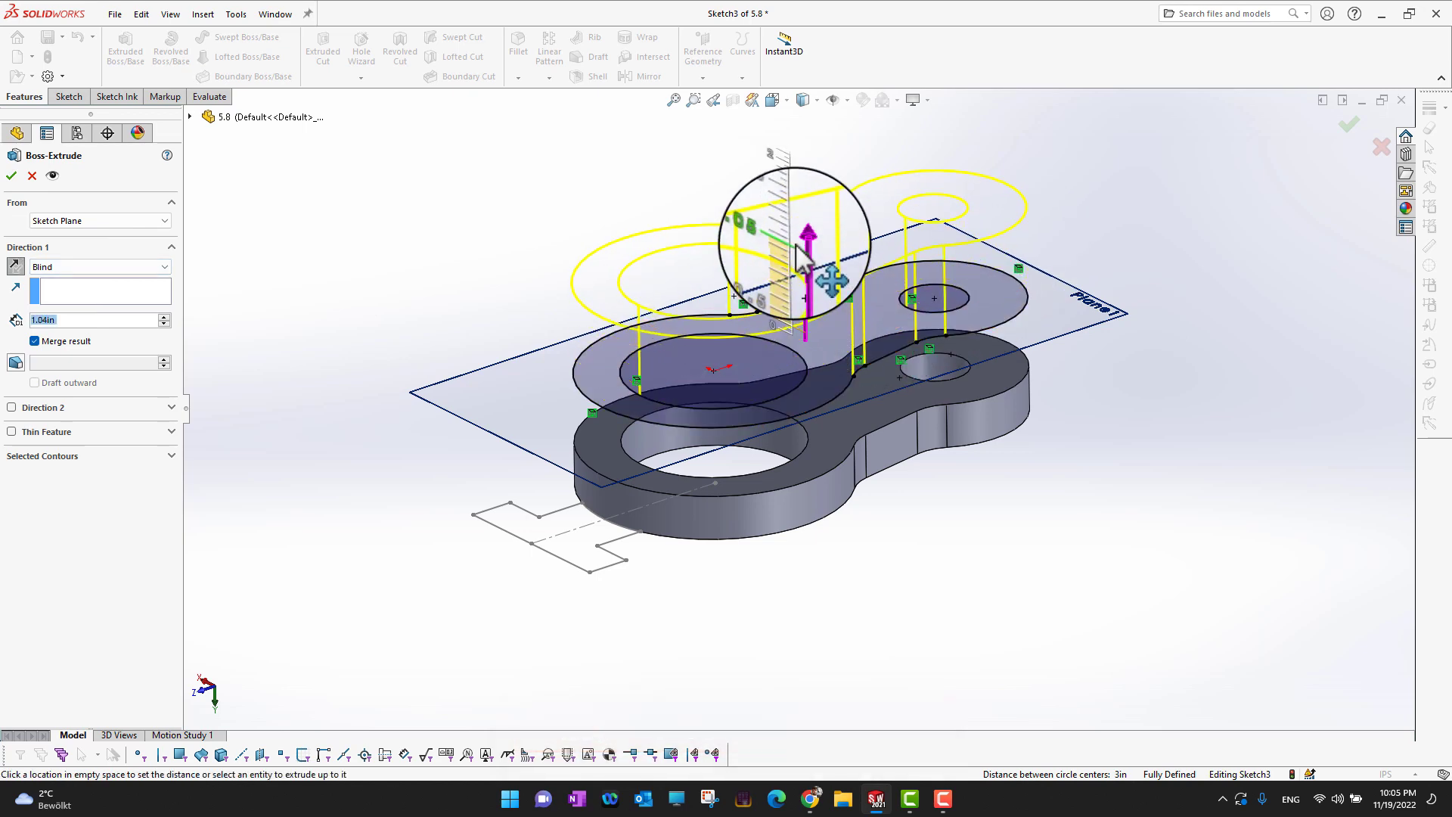
left_click(11, 176)
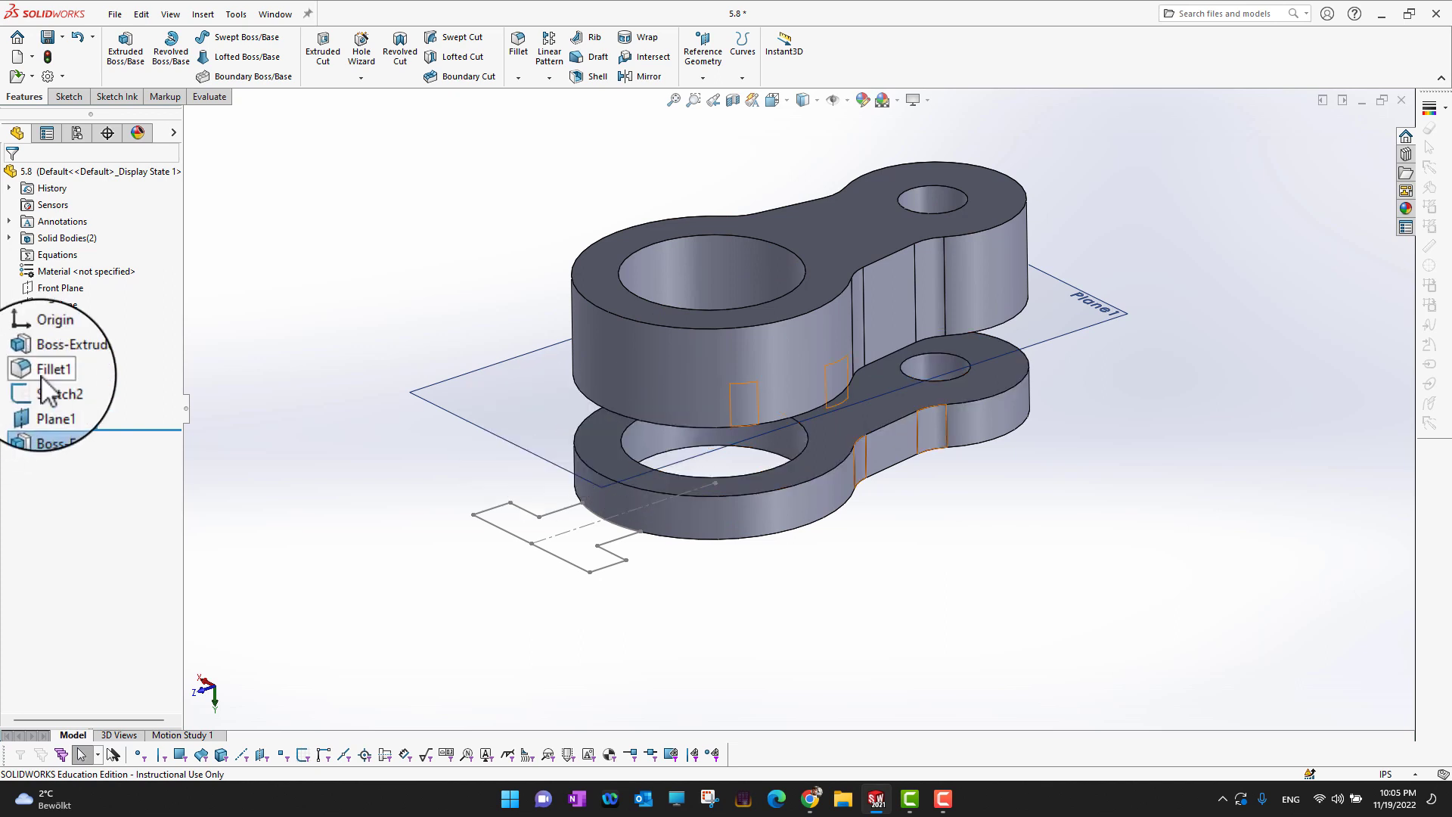
- Edit the sketch of the first extrusion to set the large hole's diameter to 1 in, and exit the sketch
left_click(9, 354)
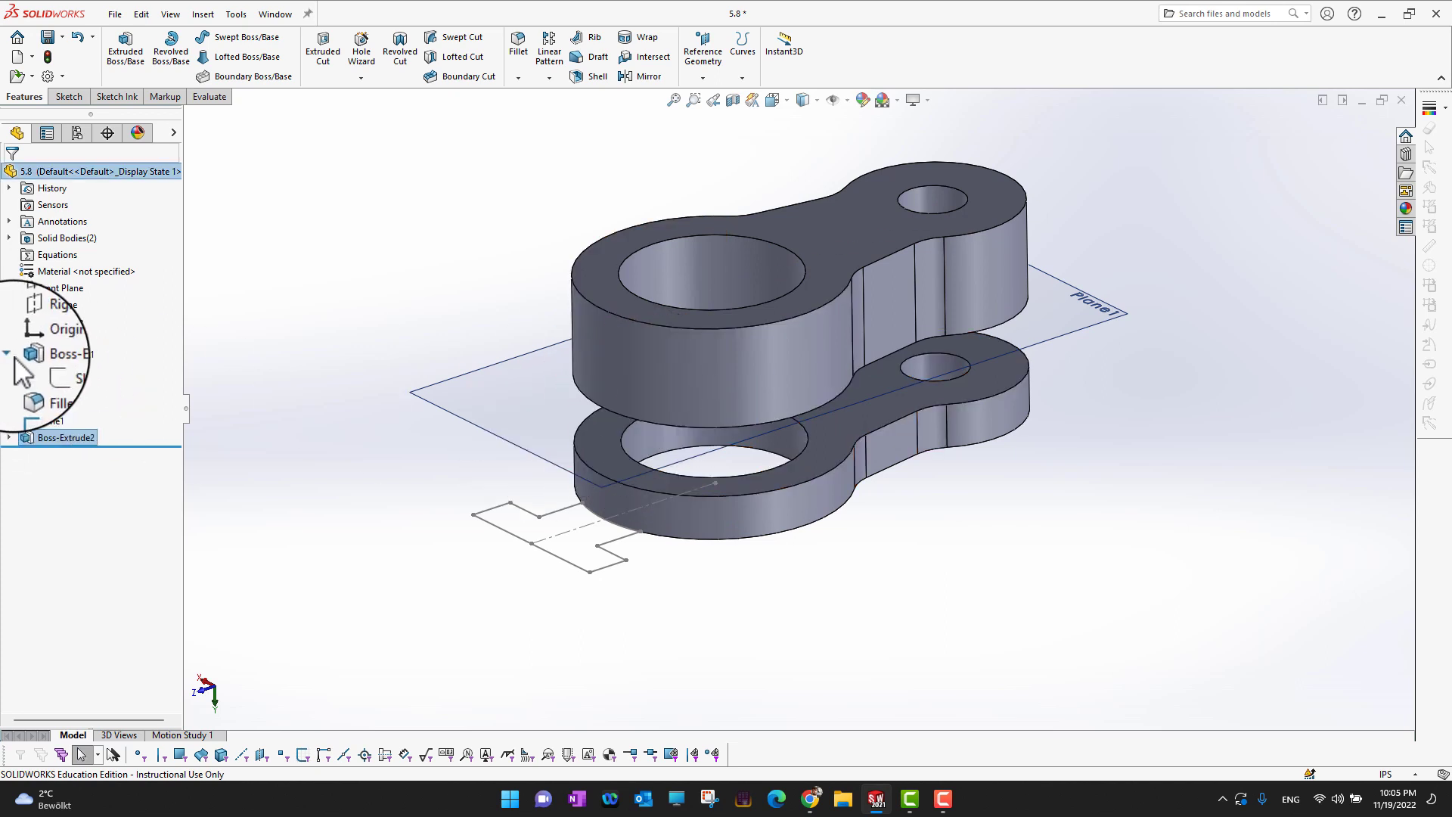
left_click(59, 370)
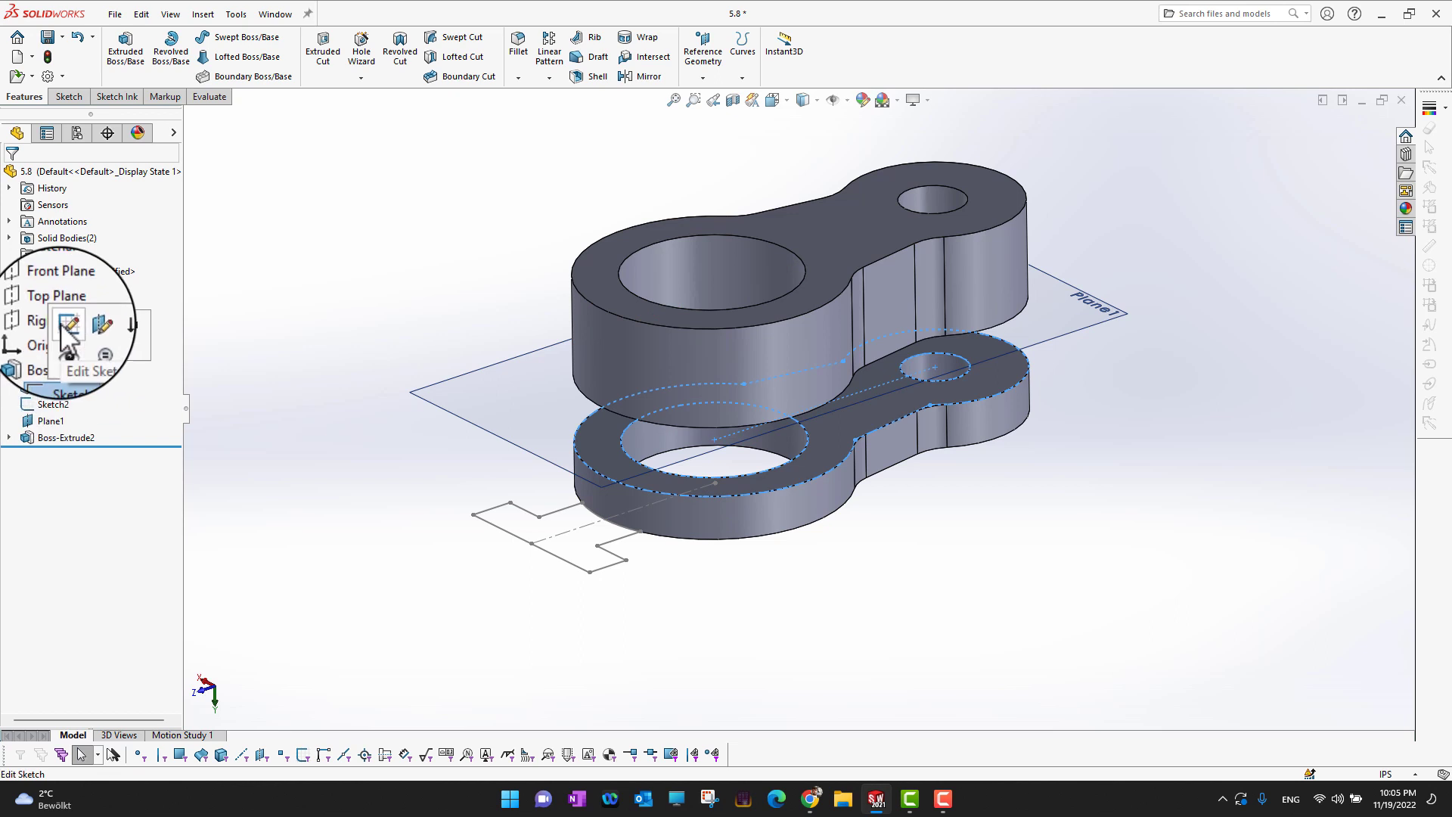
left_click(73, 351)
middle_click_drag(395, 292, 437, 550)
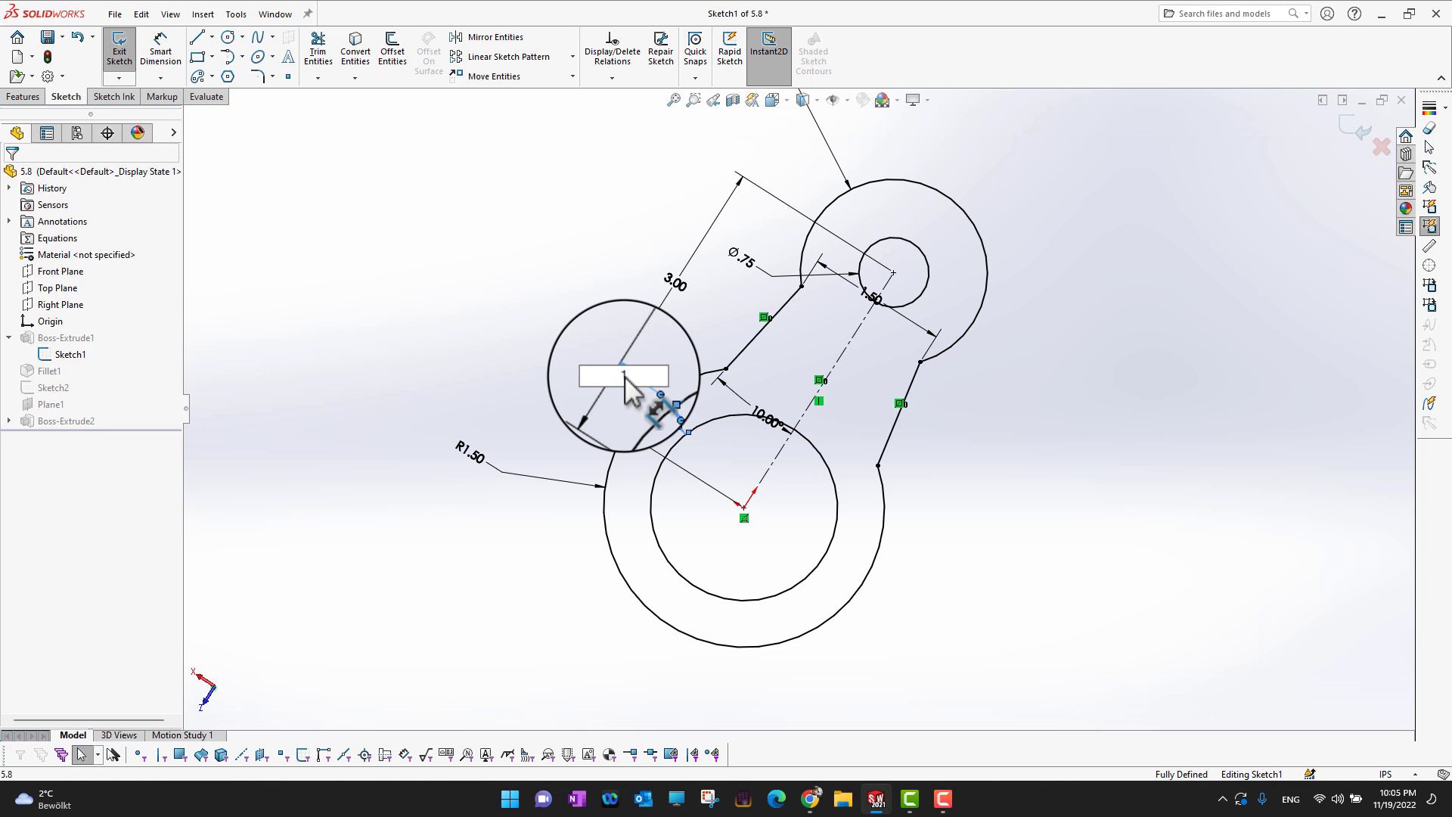
key("Return")
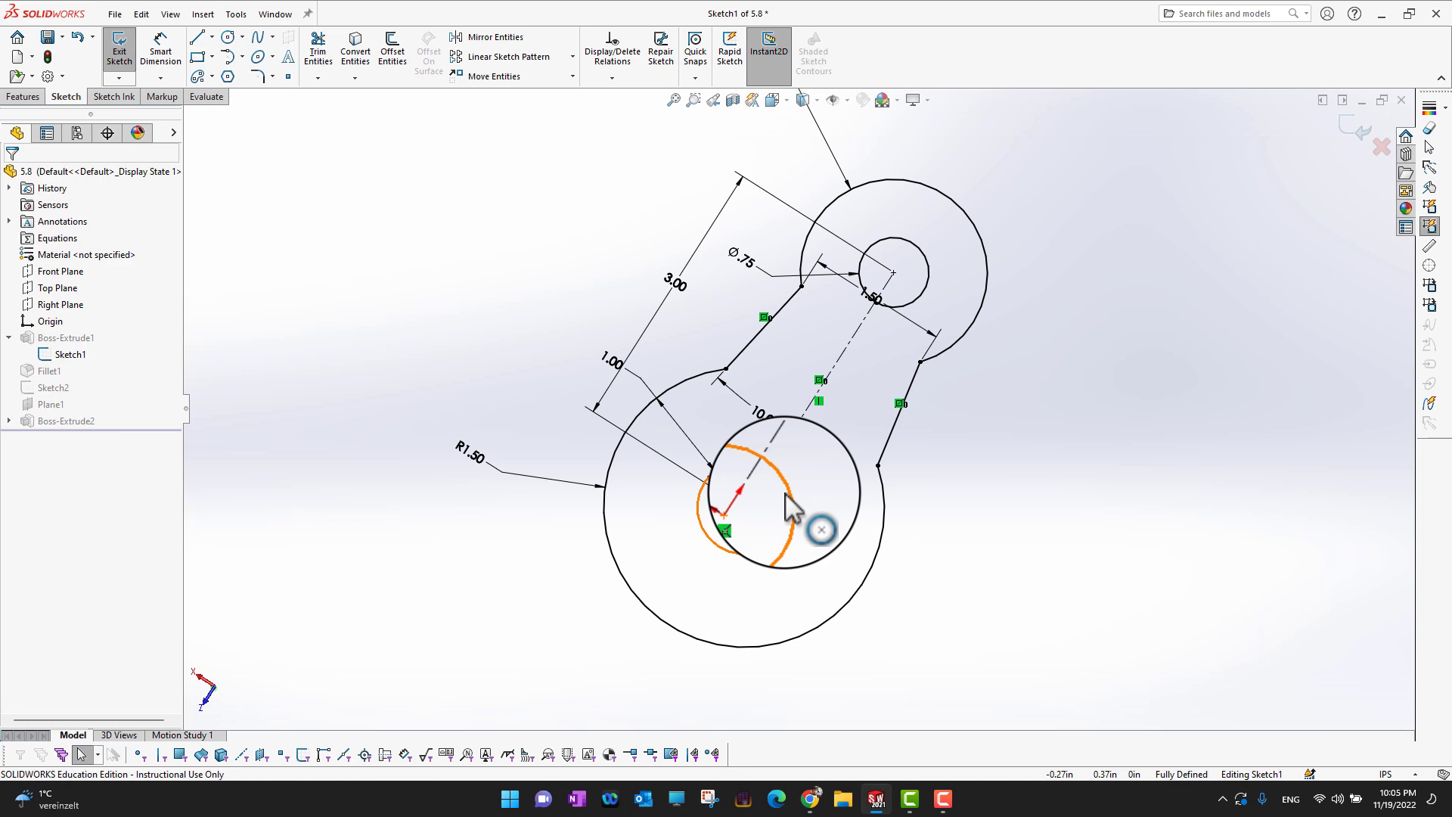
left_click(1359, 147)
- Start a new sketch on Plane1 and convert the T-shaped profile of Sketch2 into it
mouse_move(1079, 602)
middle_mouse_down()
mouse_move(979, 473)
mouse_move(1026, 390)
mouse_move(988, 282)
mouse_move(937, 431)
mouse_move(998, 325)
mouse_move(978, 214)
mouse_move(918, 279)
mouse_move(959, 469)
mouse_move(923, 577)
middle_mouse_up()
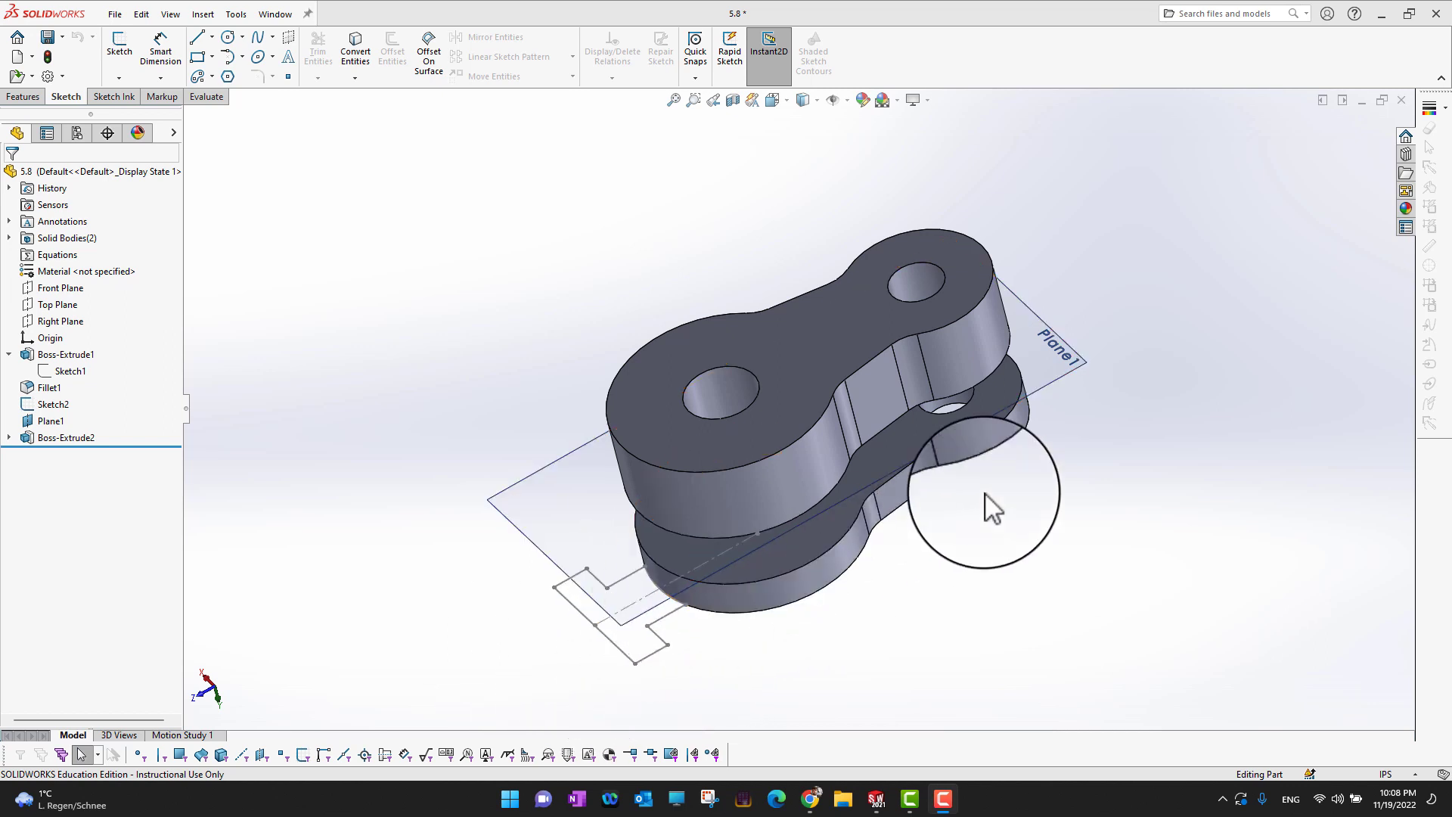
left_click(1079, 370)
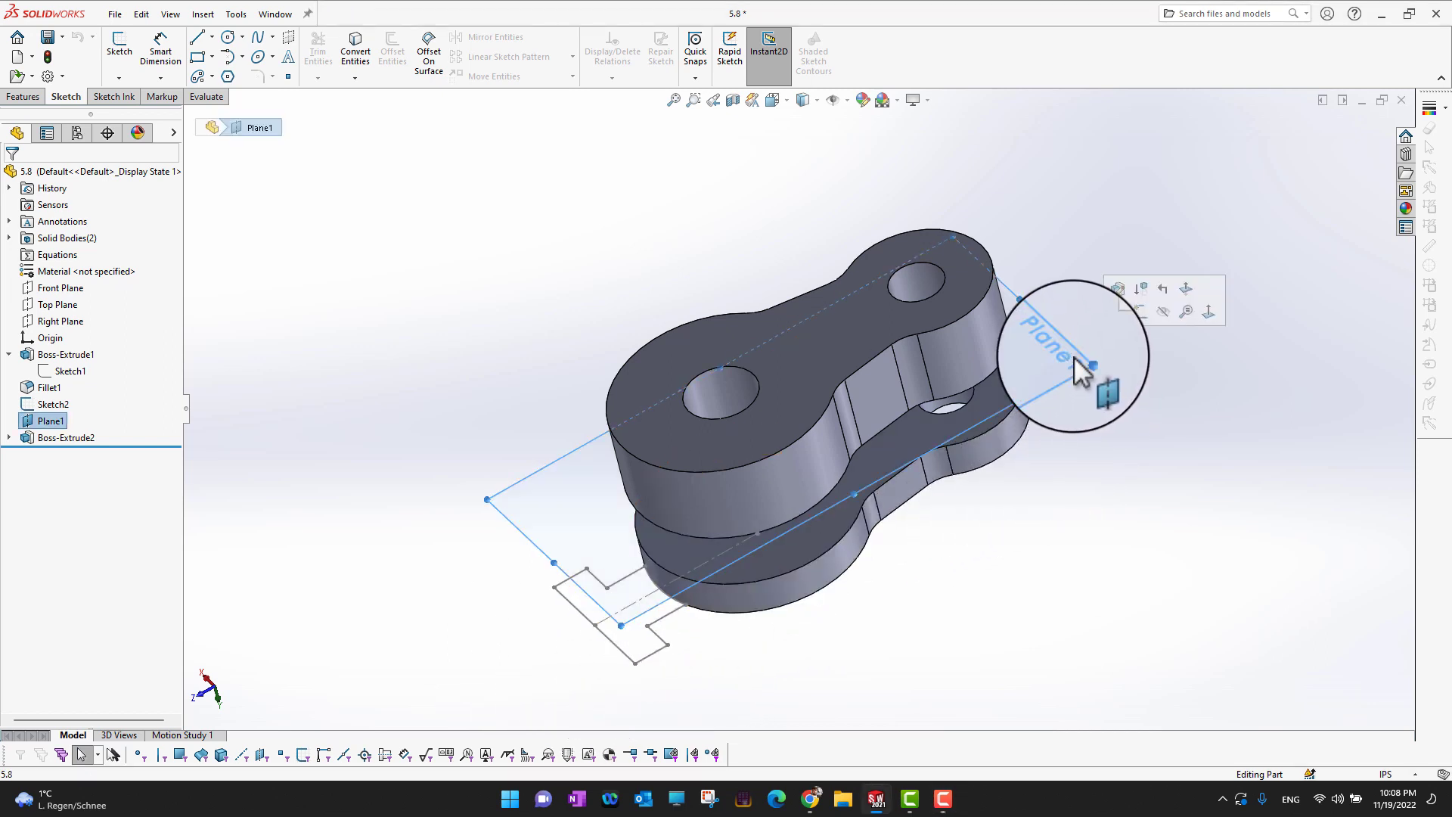
left_click(1141, 310)
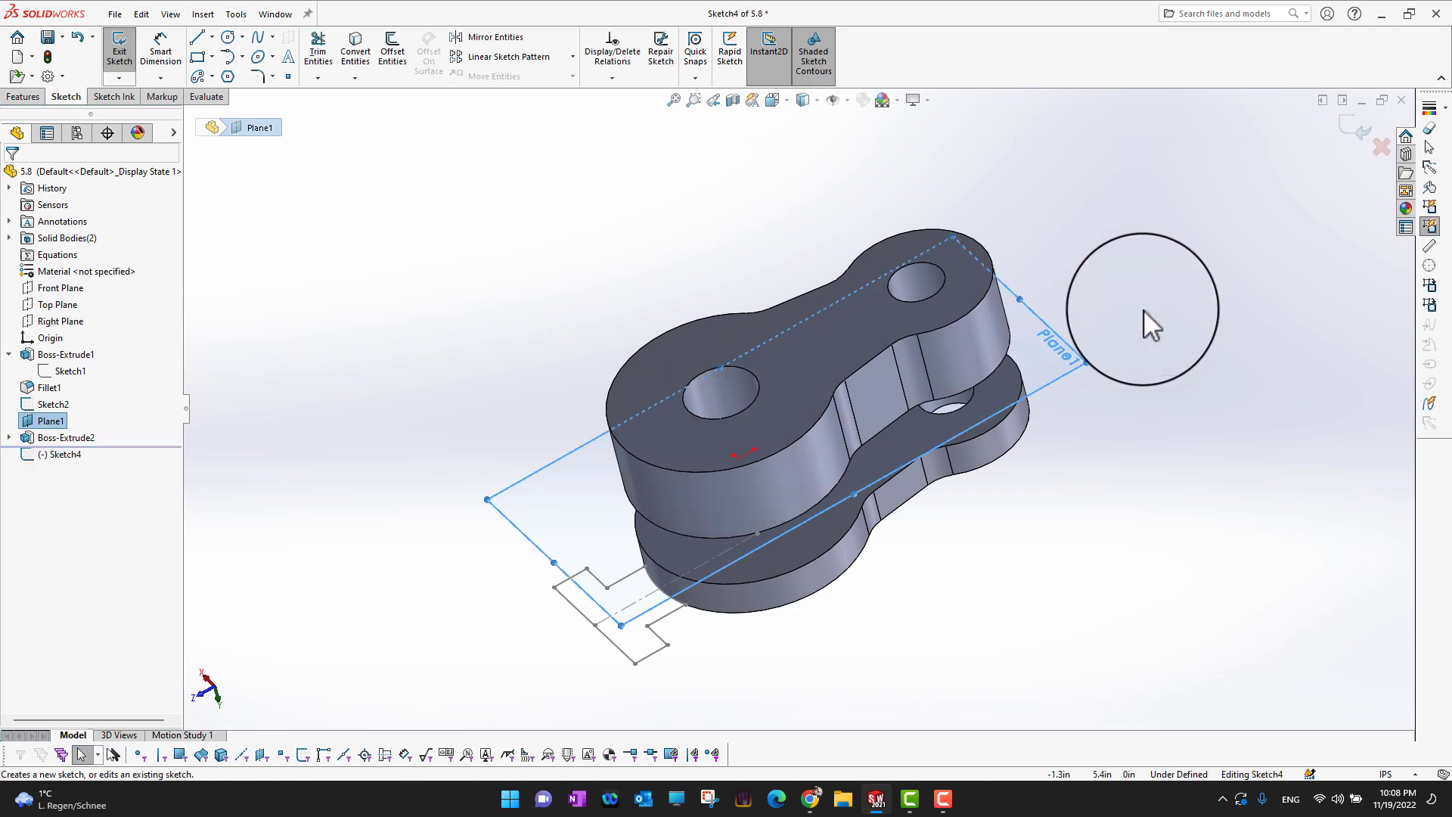
left_click(649, 661)
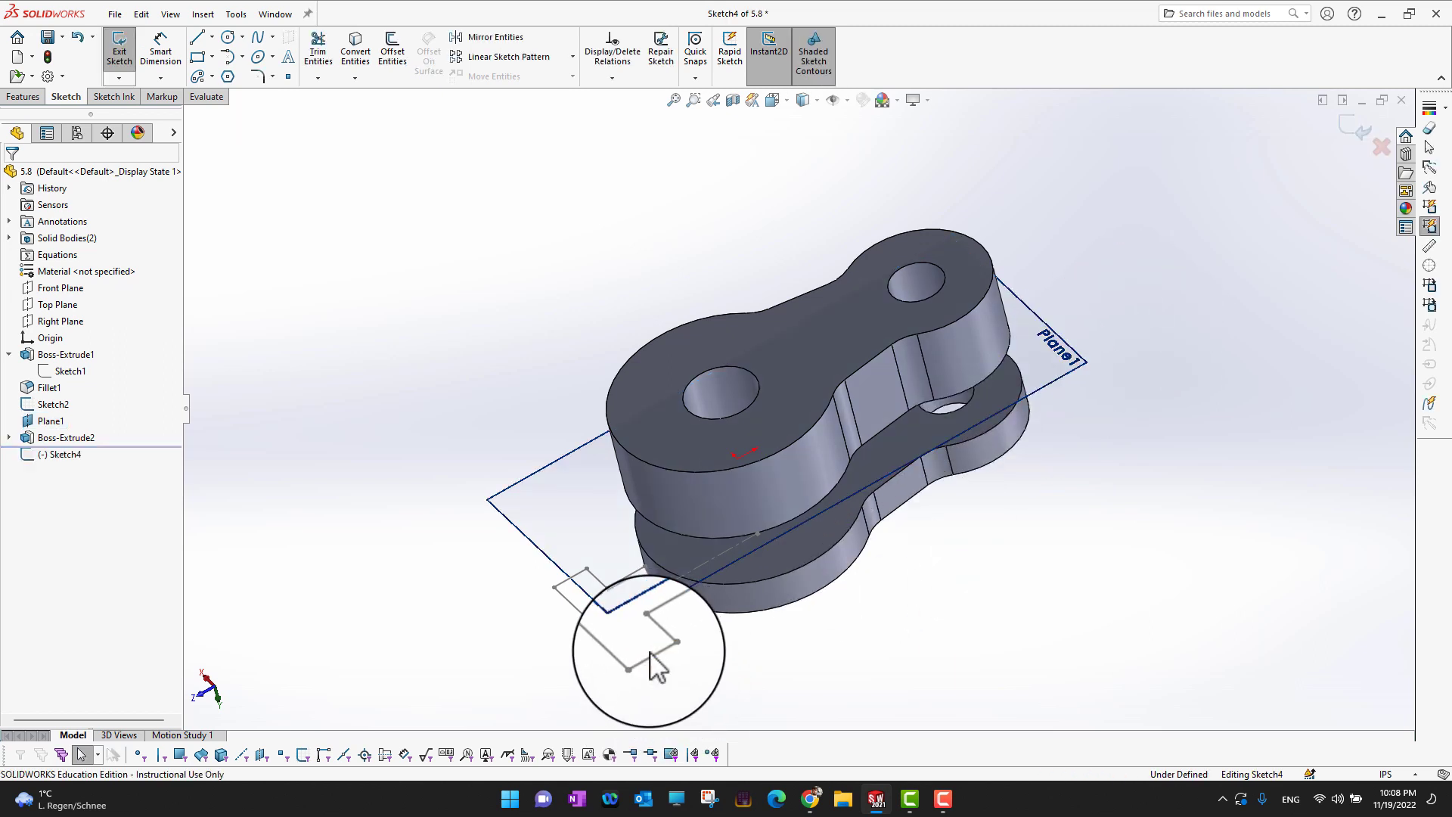
left_click(50, 405)
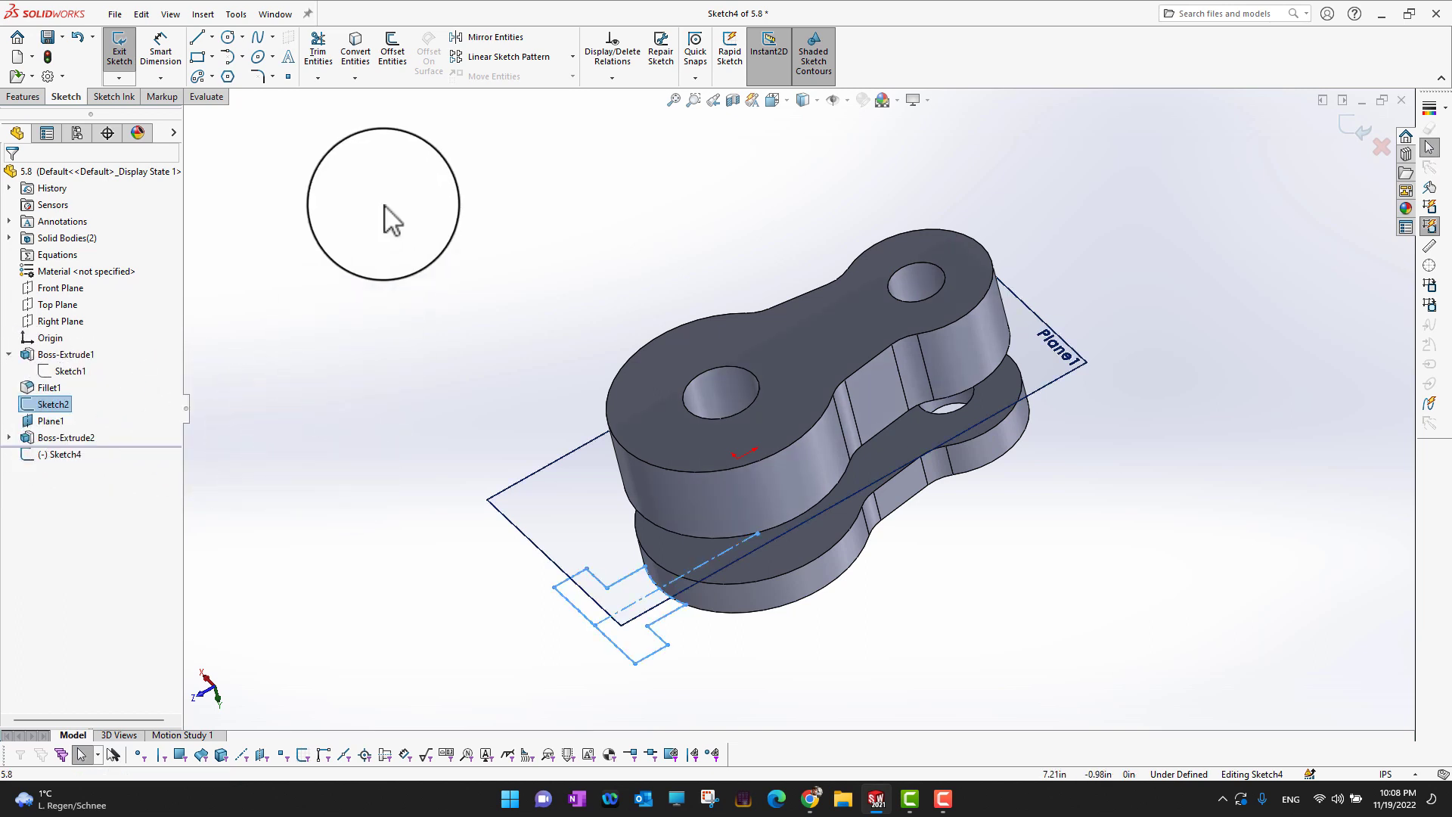
left_click(354, 52)
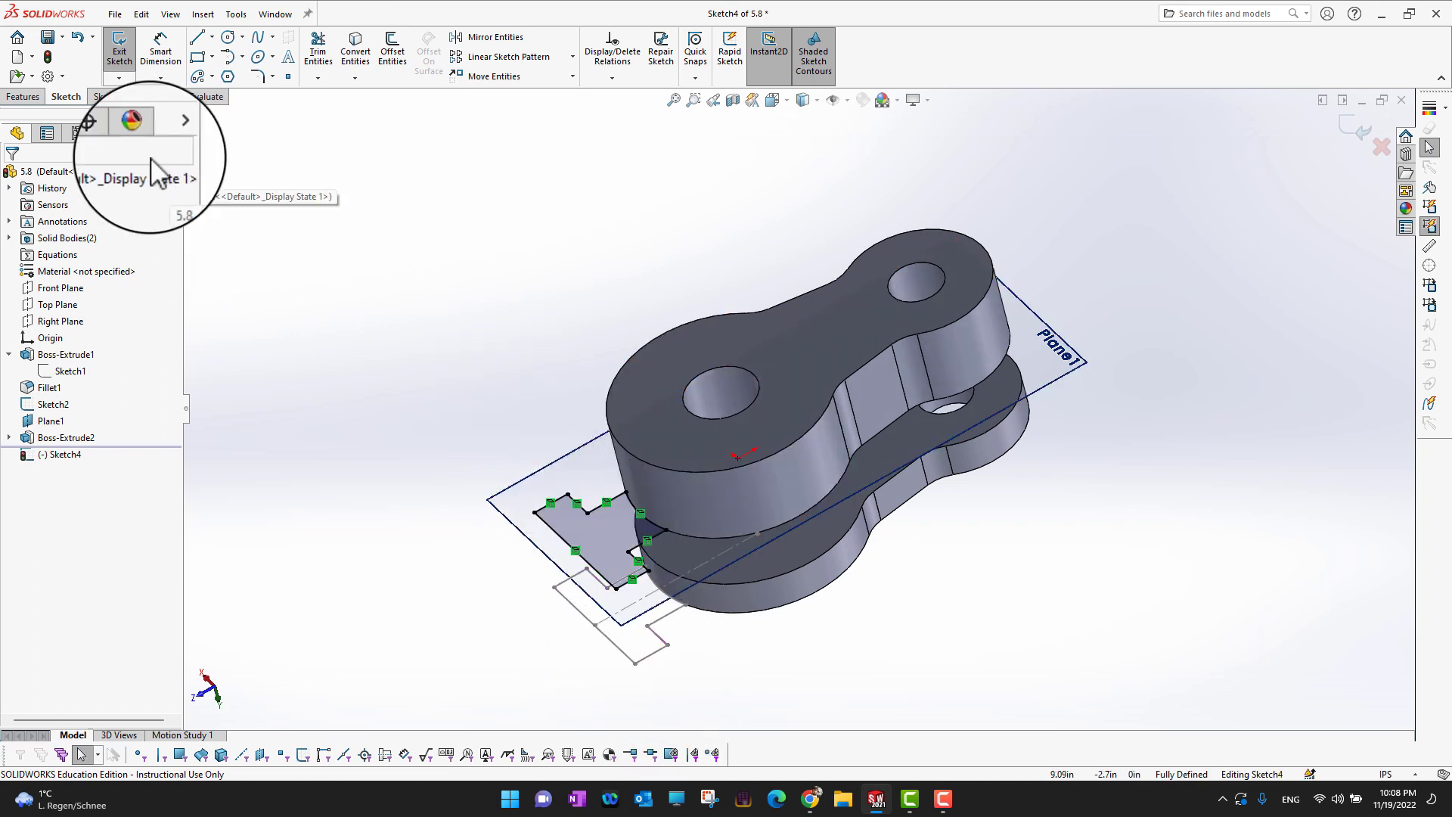
- Extrude the converted T-shaped profile as a merged blind boss with reversed direction, upward from Plane1 beside the upper link body
left_click(26, 96)
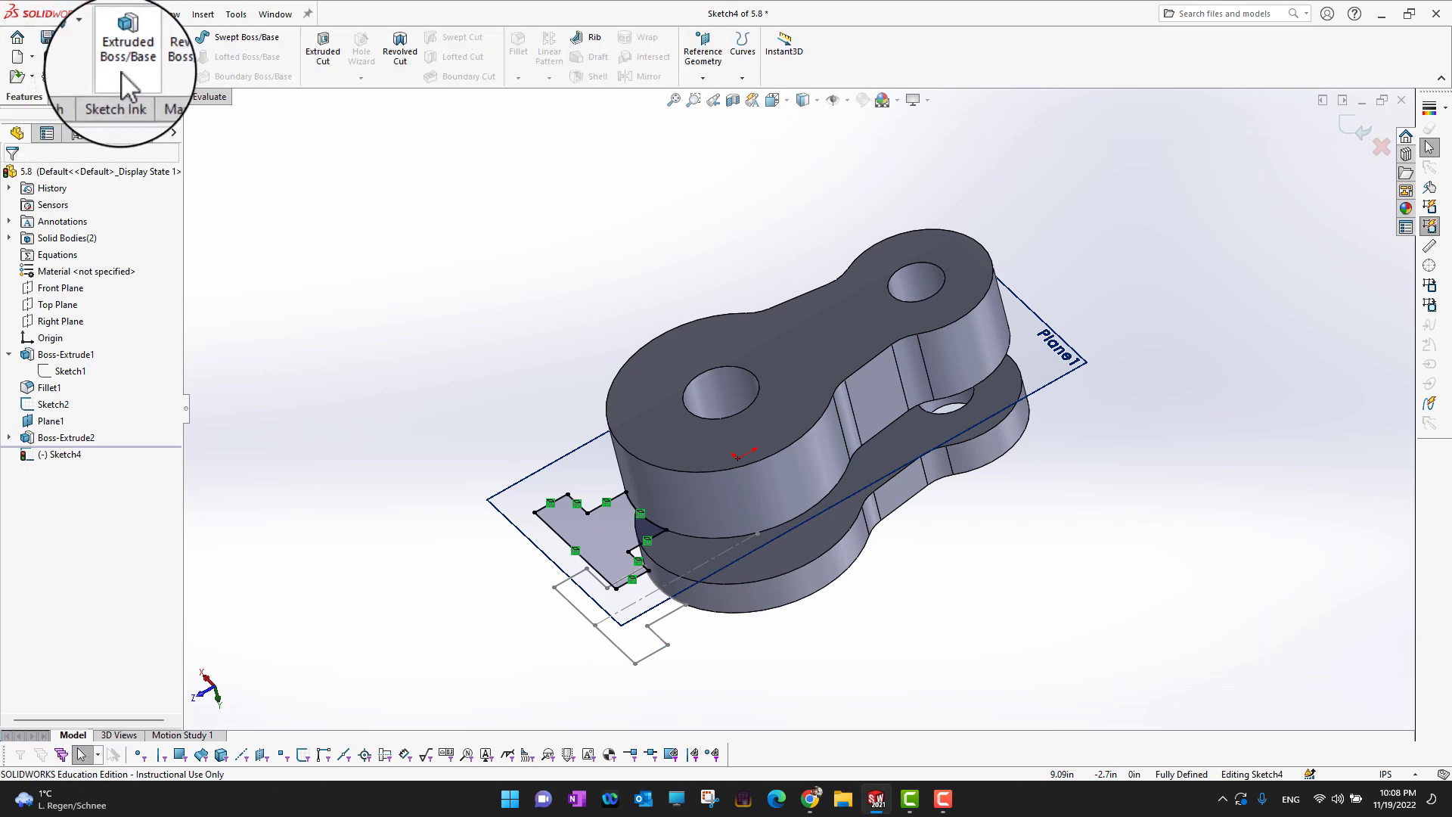
left_click(126, 51)
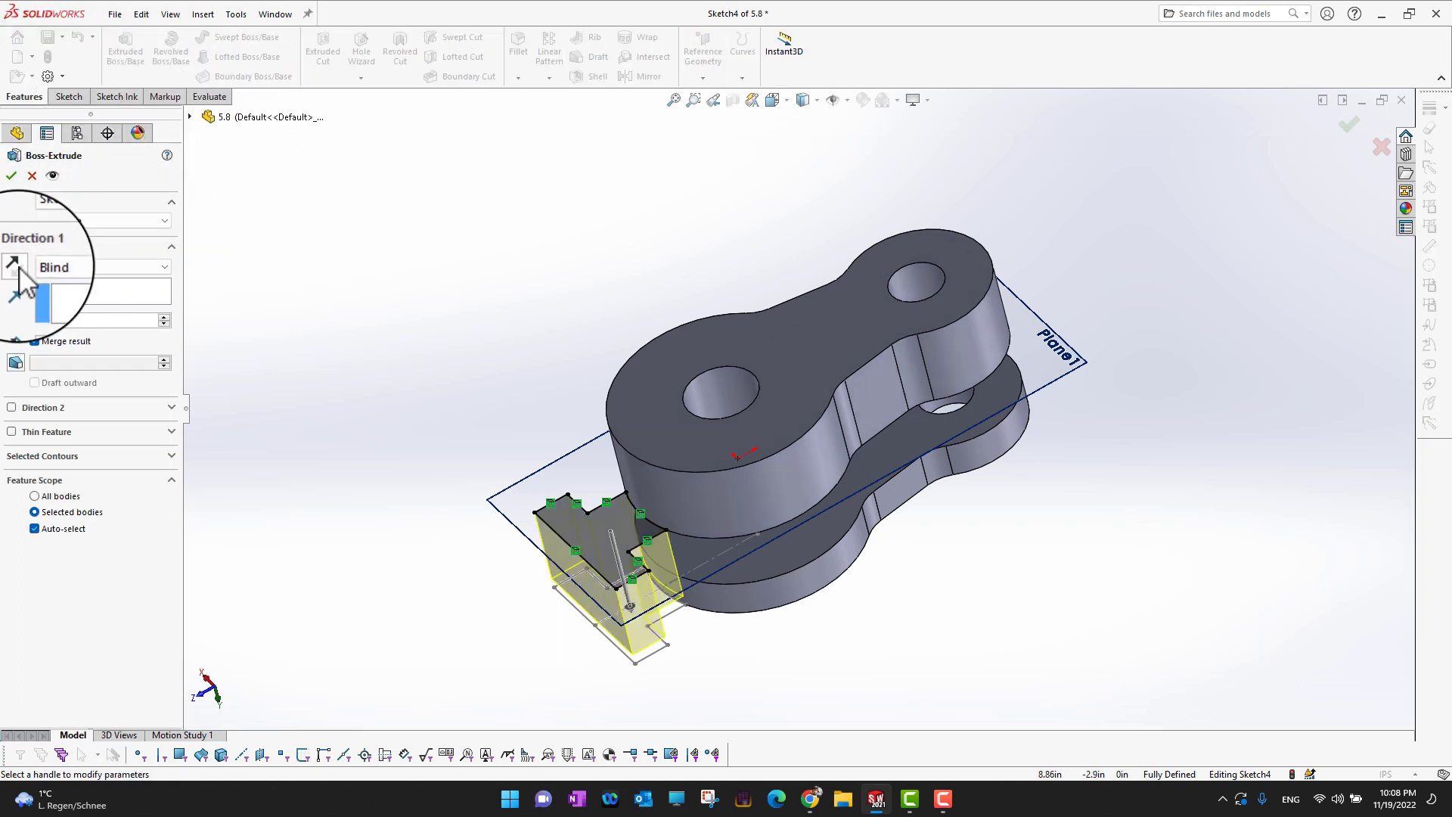
left_click(15, 288)
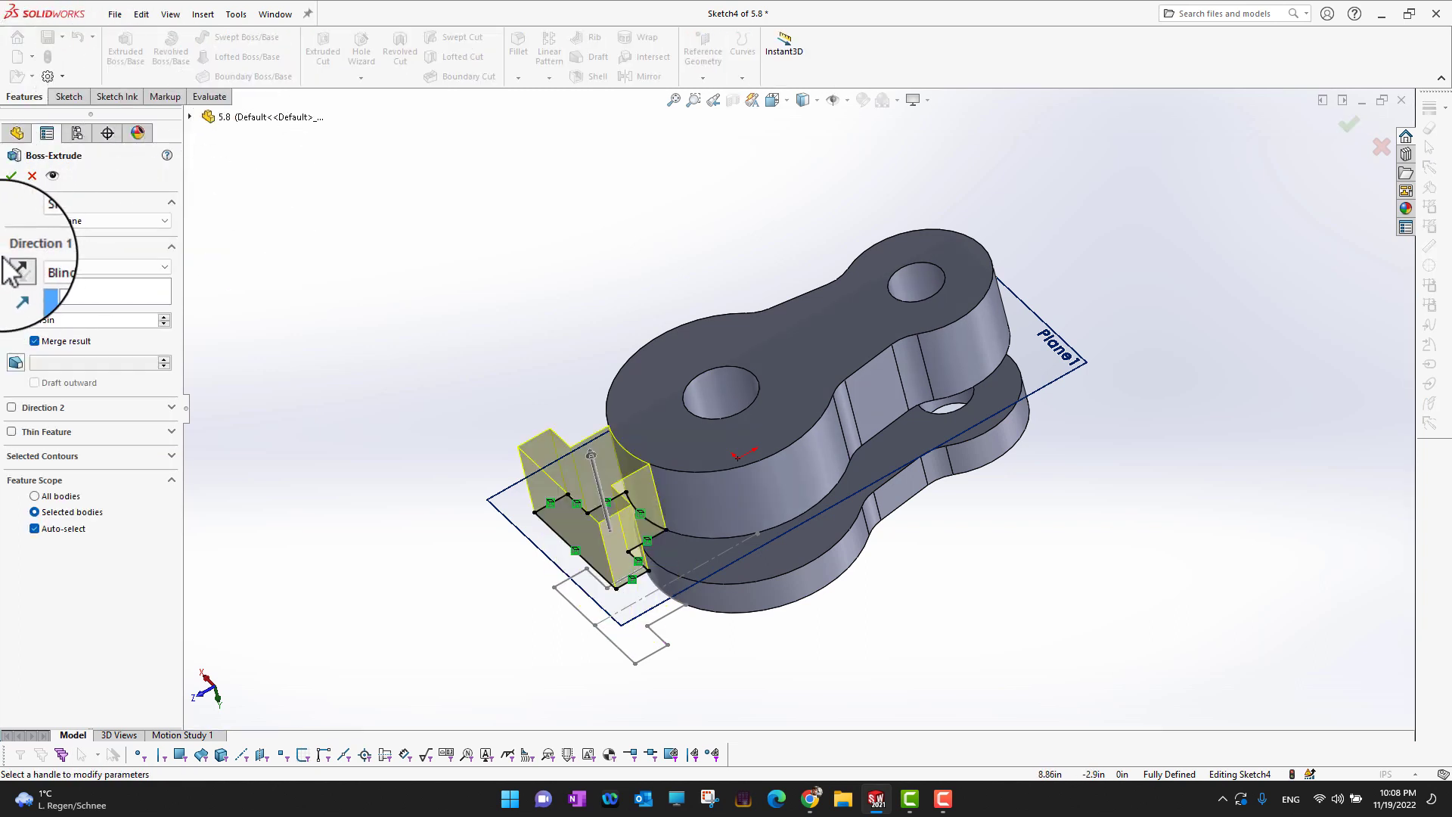
left_click(12, 179)
middle_click_drag(1274, 599, 1198, 529)
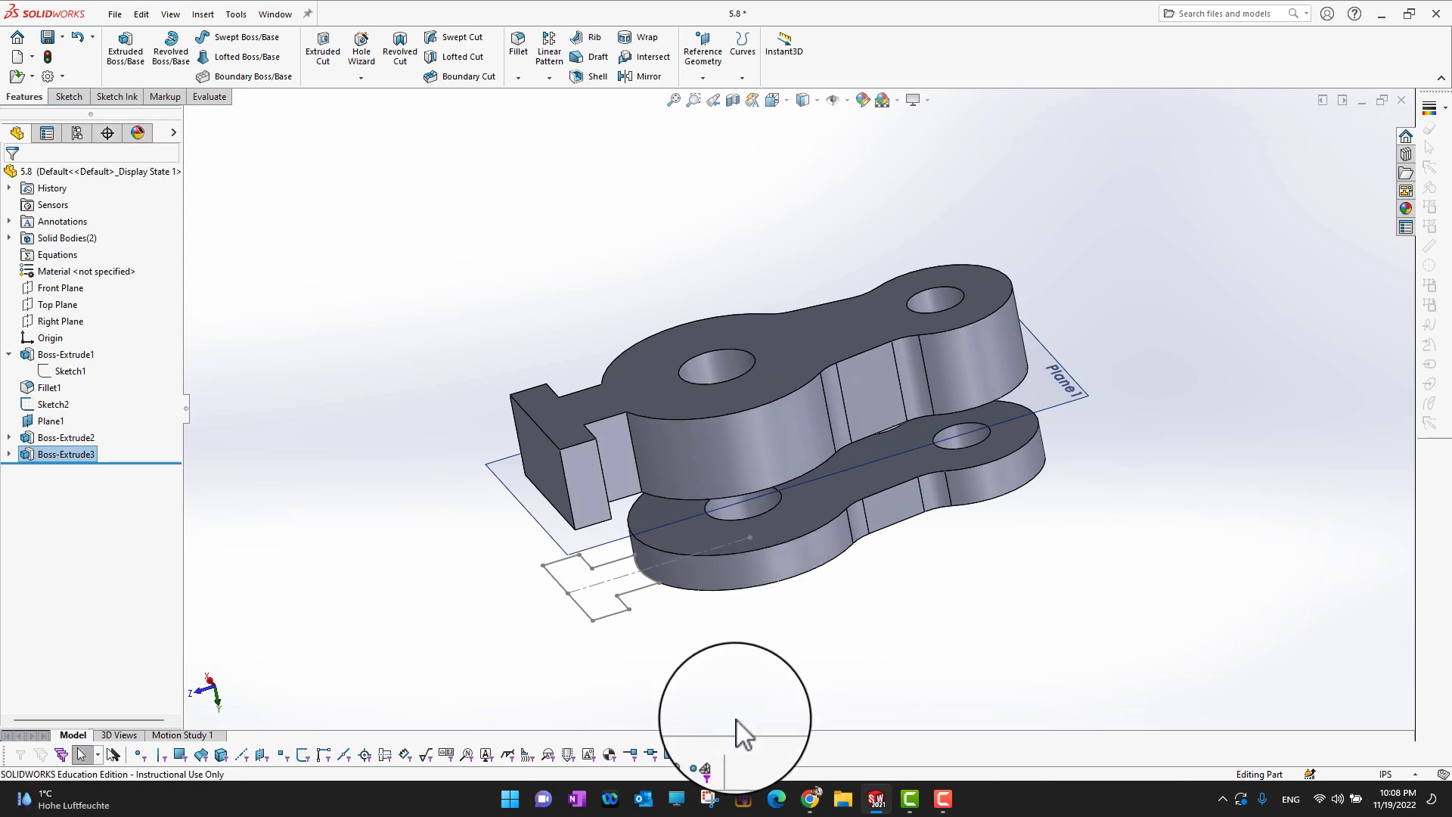
middle_click_drag(543, 346, 551, 428)
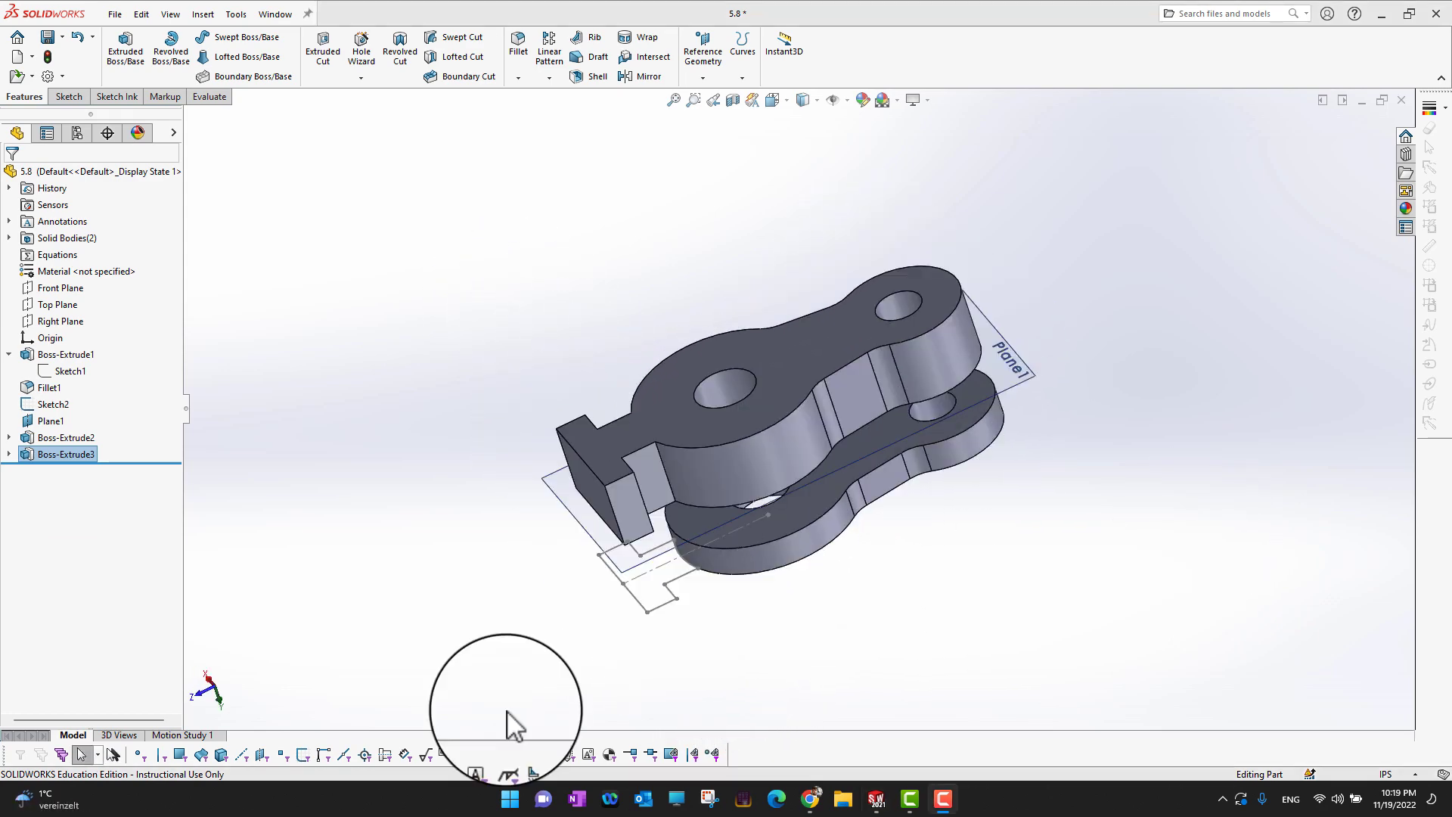